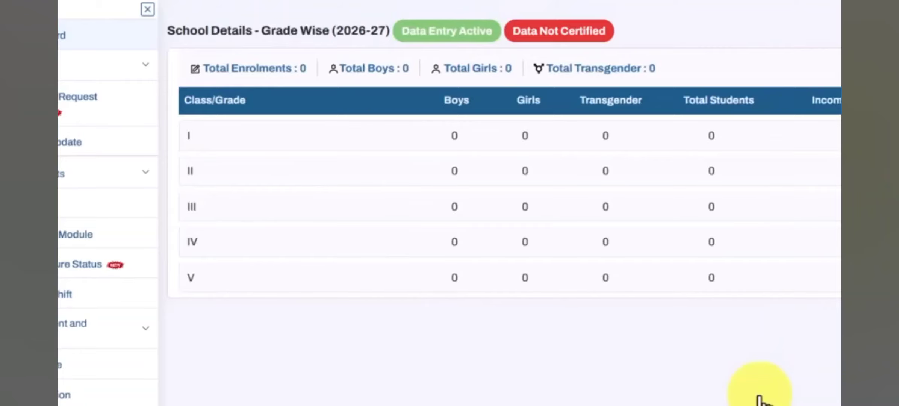
Expand the grade rows from I to V in the grade-wise school details to inspect their sections
click(833, 133)
click(673, 190)
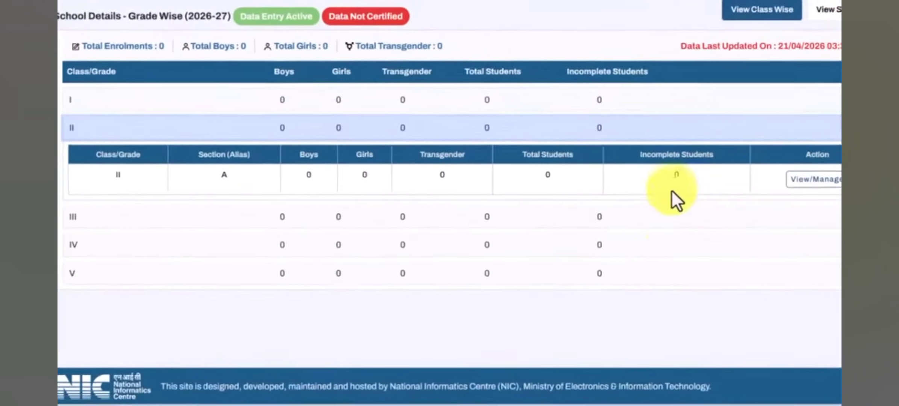
click(643, 222)
click(636, 243)
click(624, 278)
Open the new-student form for Class I, Section A, and look over its General Profile fields
click(808, 99)
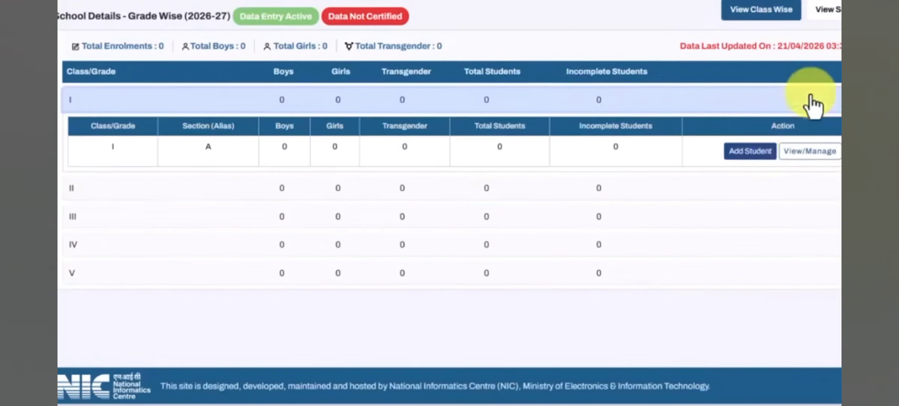
click(749, 160)
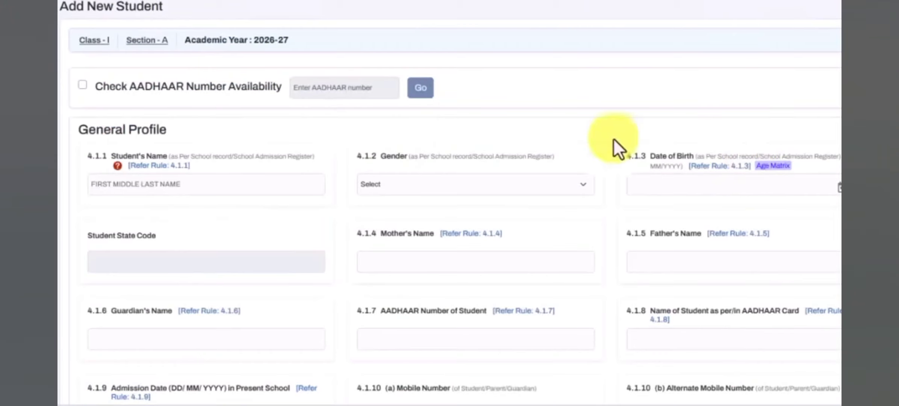
scroll(567, 241, down, 5)
scroll(441, 326, up, 5)
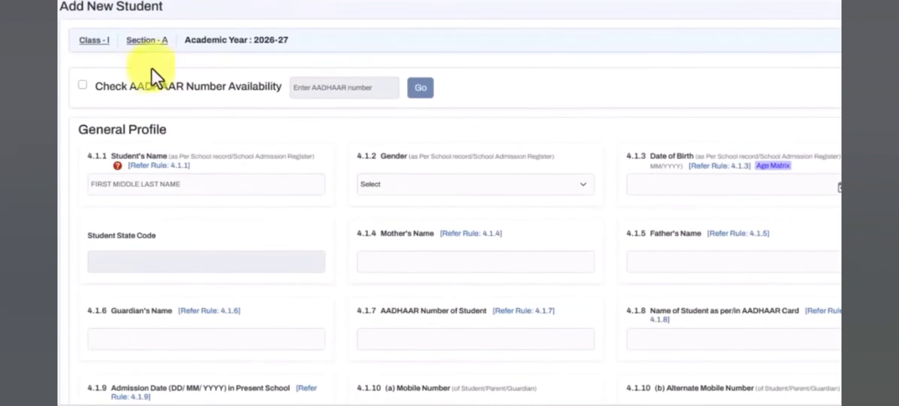
Return to the grade-wise school details and check which actions each grade's section offers, finishing on Class I
click(840, 42)
click(755, 129)
click(723, 214)
click(699, 246)
click(673, 274)
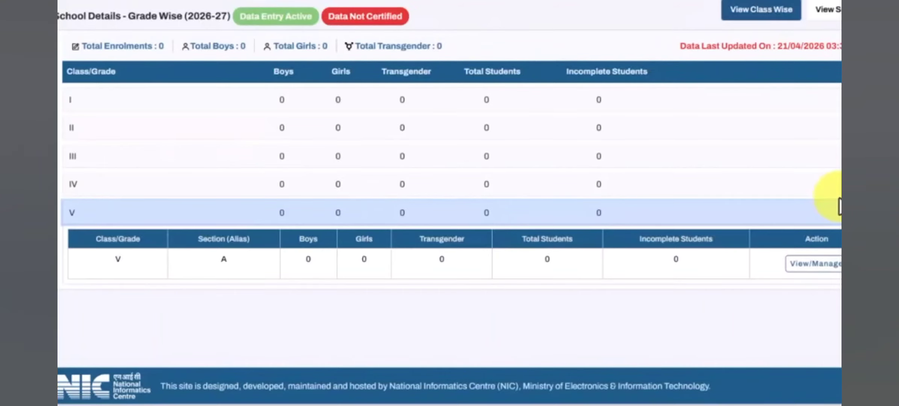
click(755, 185)
click(646, 128)
click(607, 101)
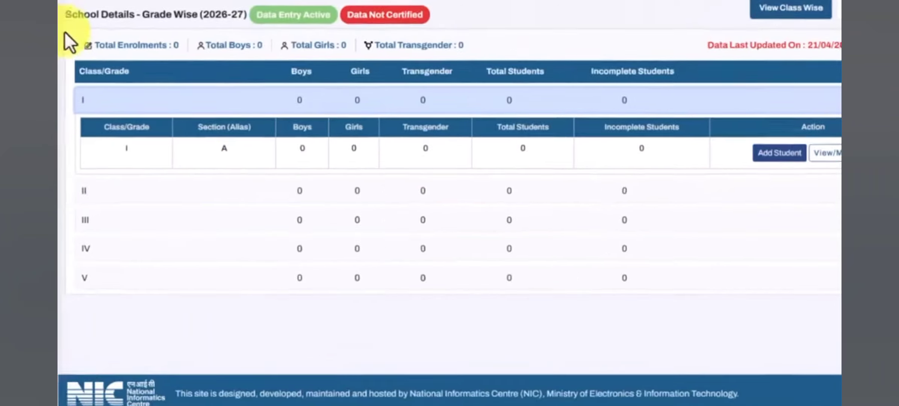
Open the Progression Module through Progression Activity under Student Movement and Progression
scroll(202, 167, up, 5)
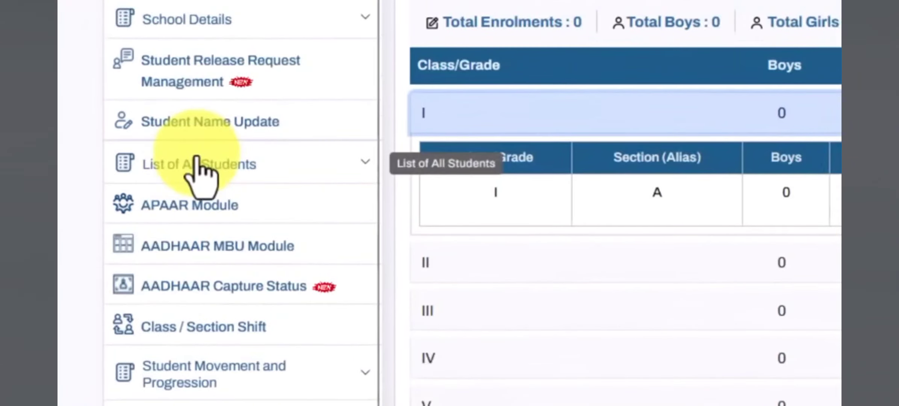
scroll(263, 319, down, 5)
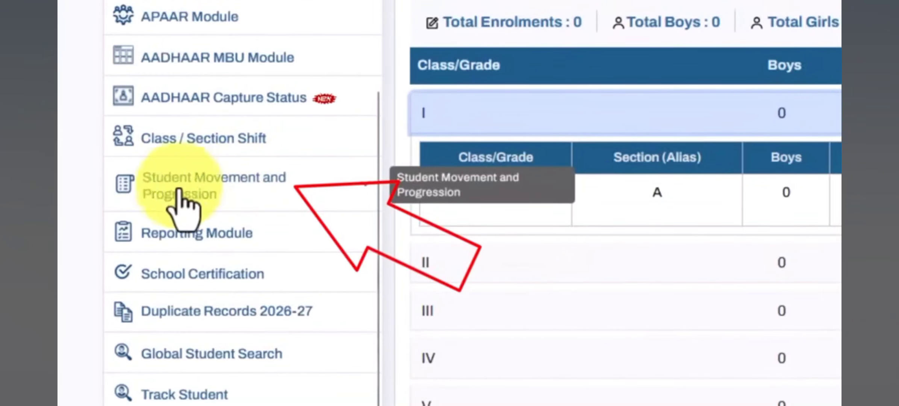
click(247, 190)
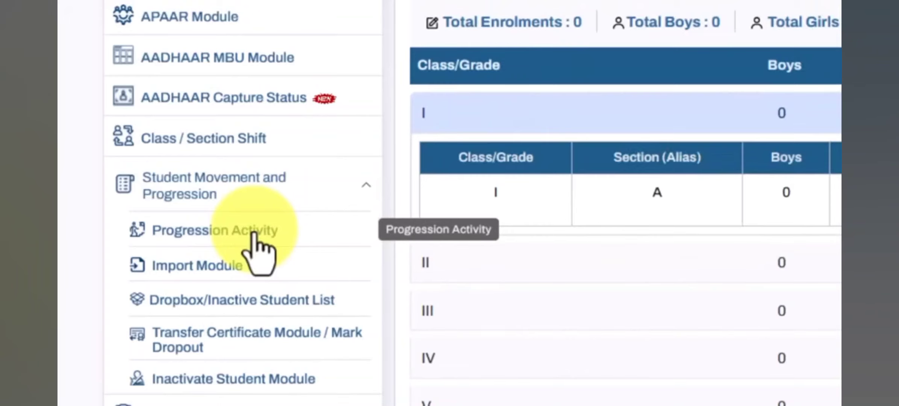
click(254, 232)
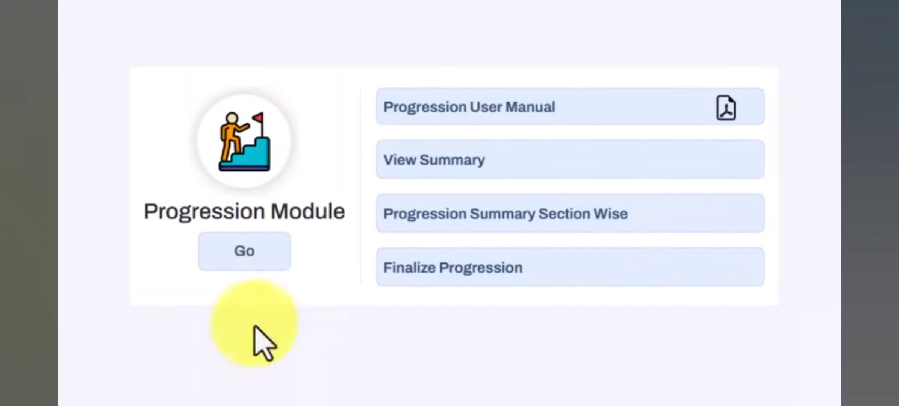
click(252, 259)
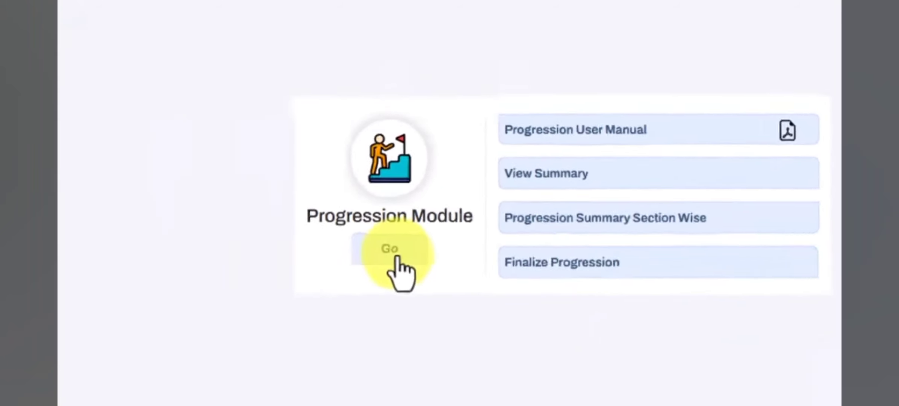
click(398, 258)
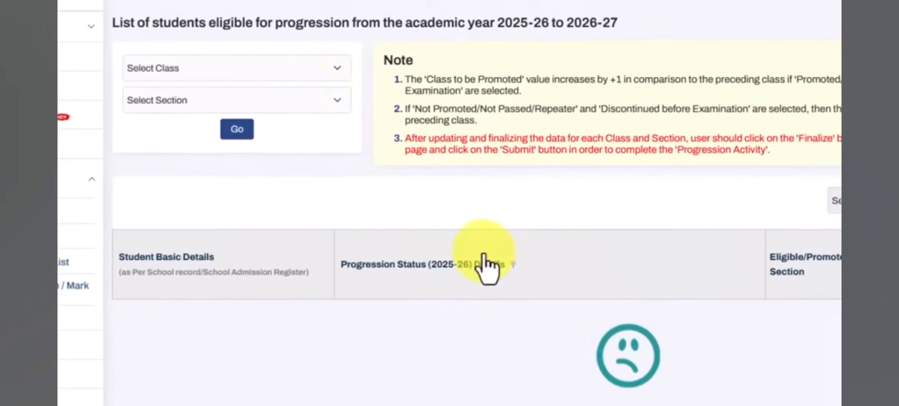
Load the list of students eligible for progression in Class I, Section A
click(295, 76)
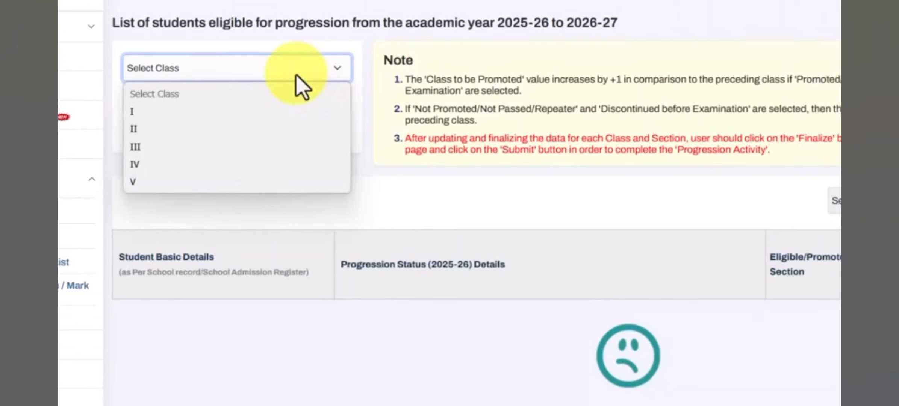
click(319, 117)
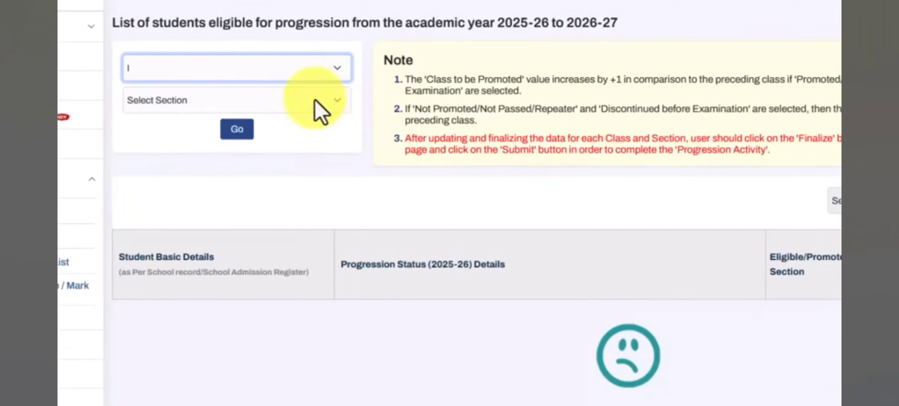
click(314, 102)
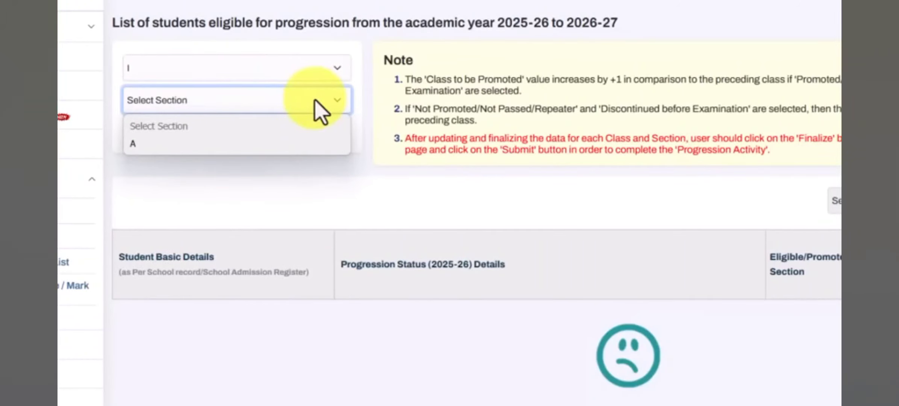
click(311, 143)
click(245, 135)
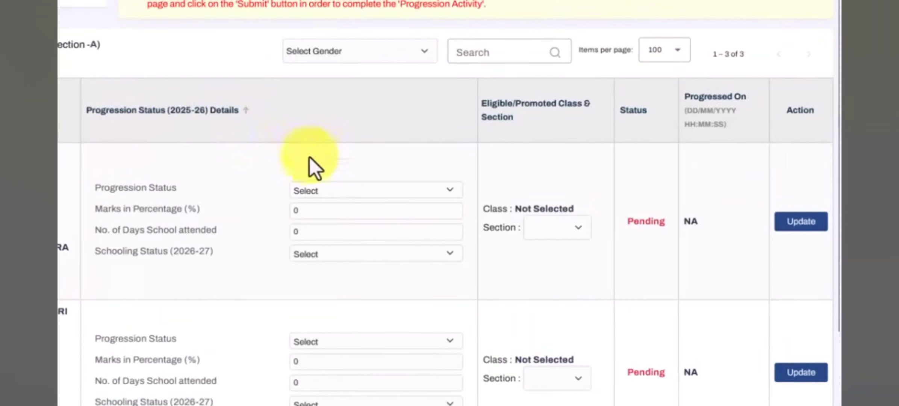
Set the first student's progression status to Promoted(by Examination), marks to 92%, days attended to 220 and schooling status to Studying in Same School
click(317, 192)
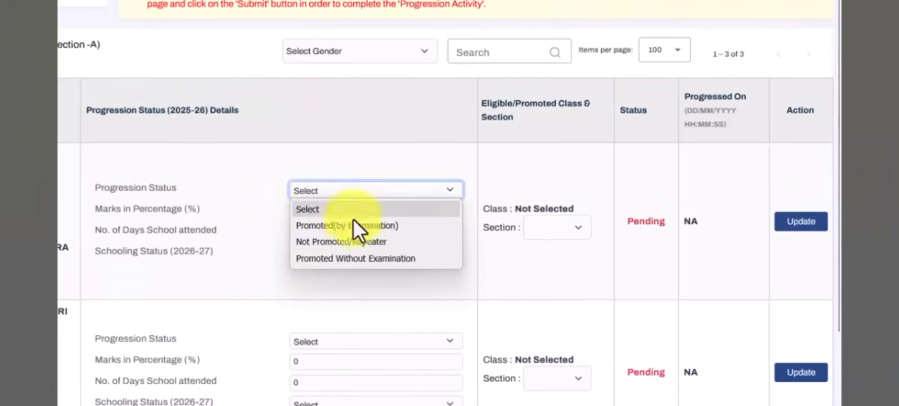
click(382, 226)
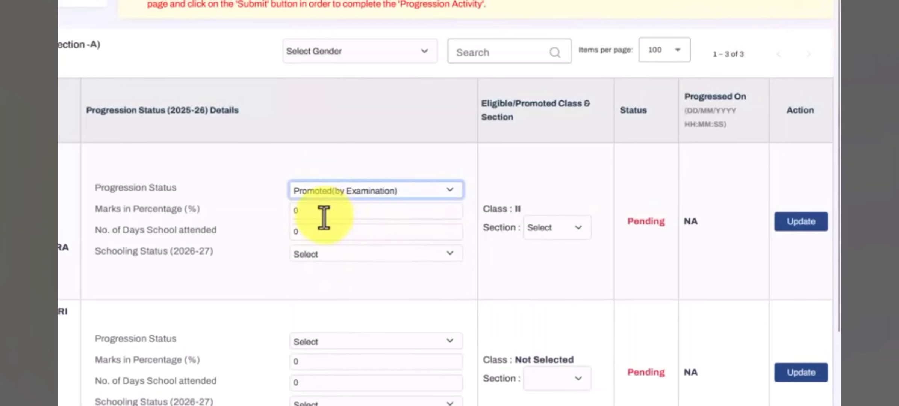
click(312, 211)
text(92)
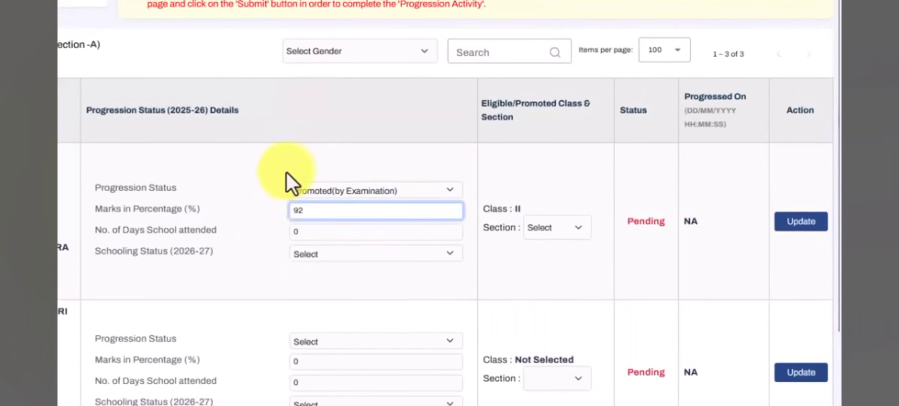
click(311, 233)
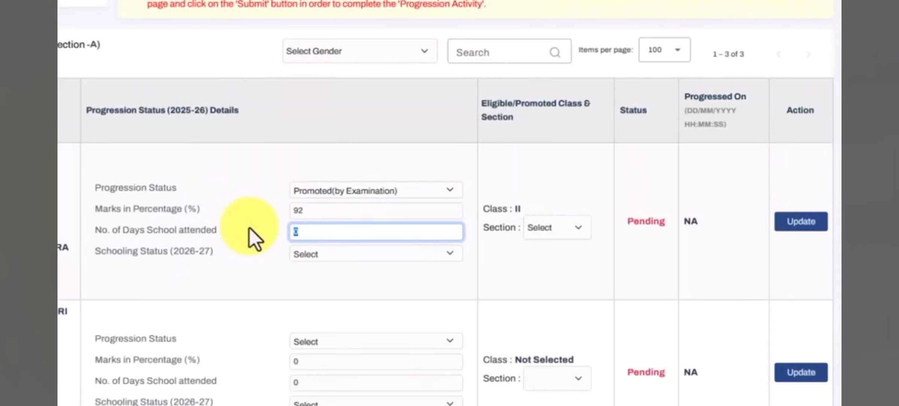
text(220)
click(195, 273)
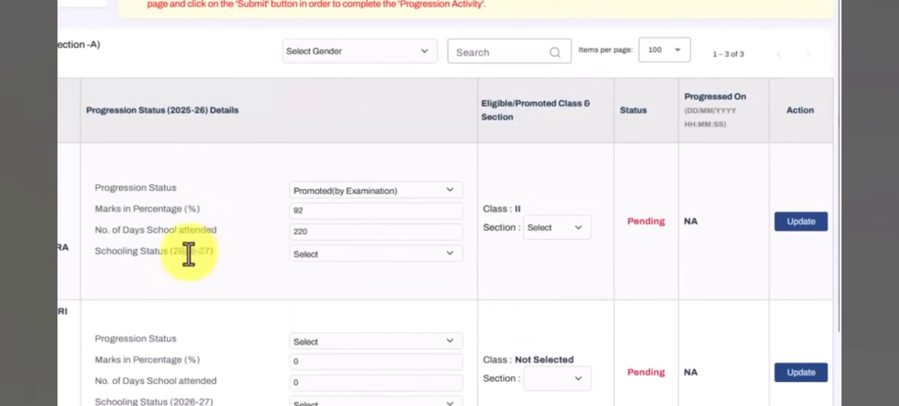
click(320, 255)
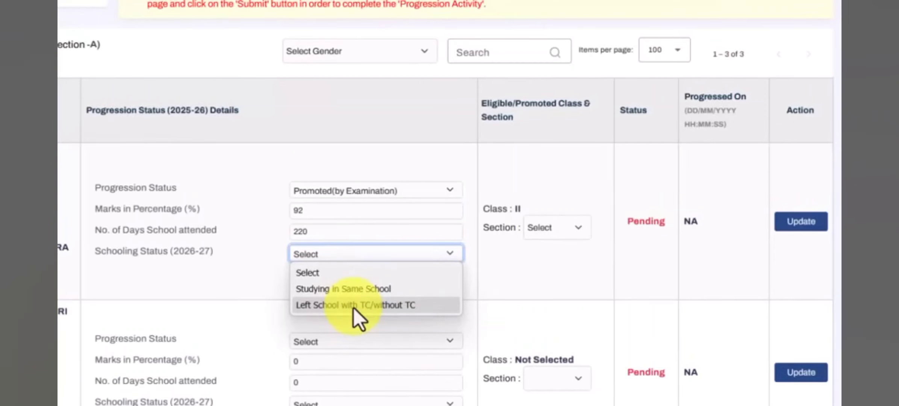
click(335, 289)
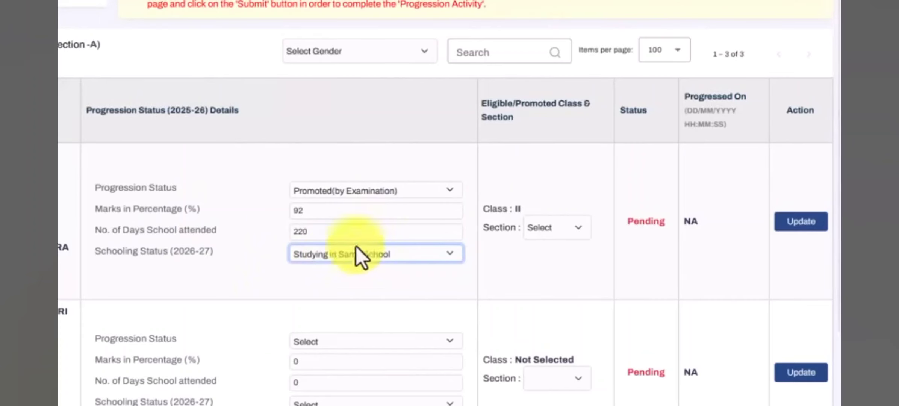
Assign Section A as the first student's promoted section and save the student's progression details
double_click(518, 209)
click(563, 240)
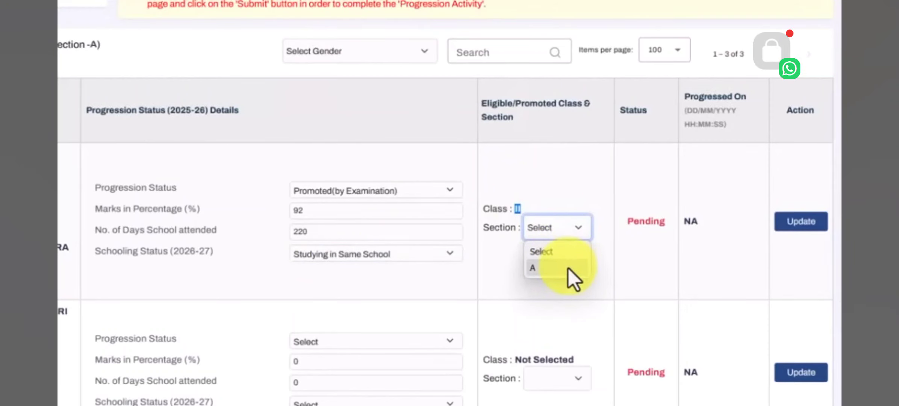
click(569, 270)
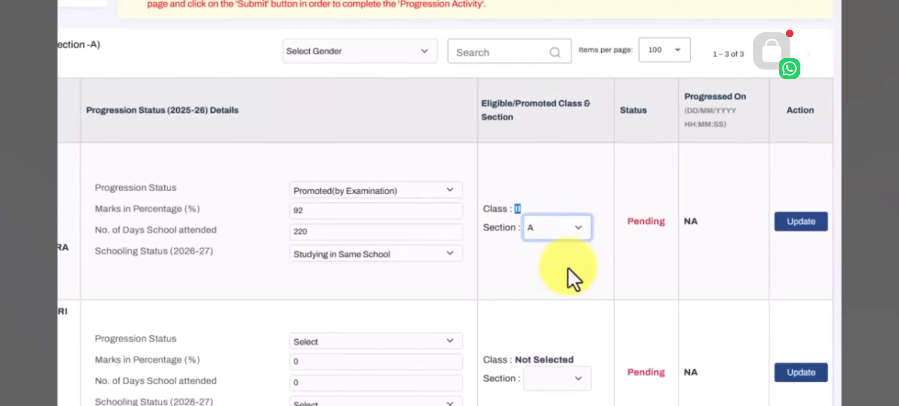
click(574, 226)
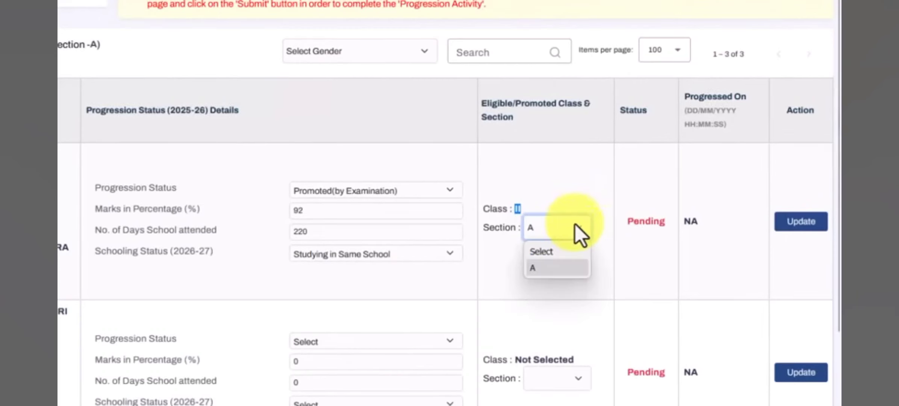
click(545, 197)
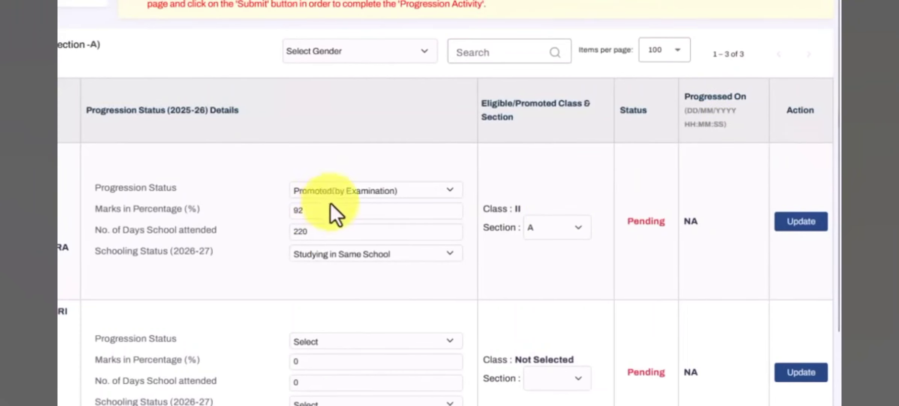
click(802, 230)
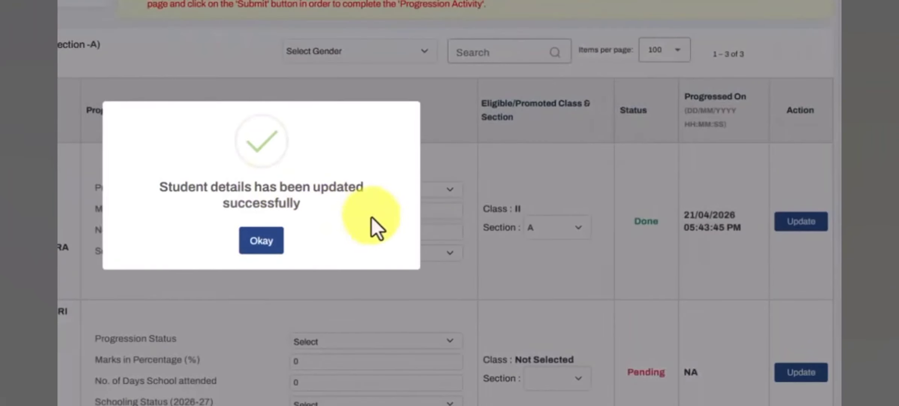
click(259, 240)
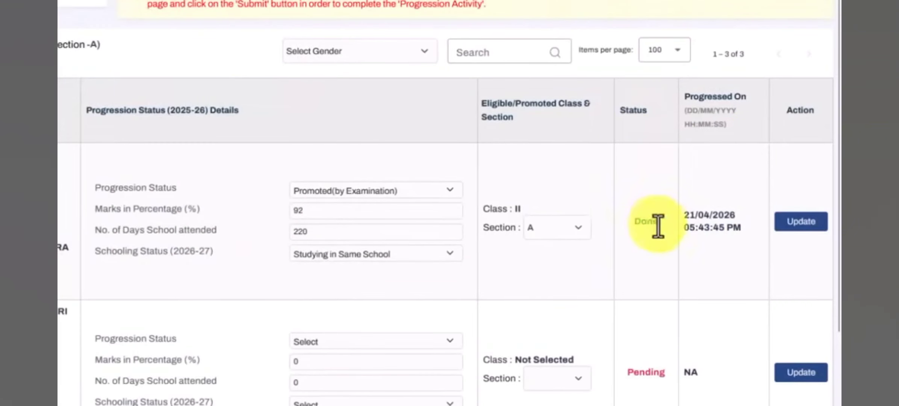